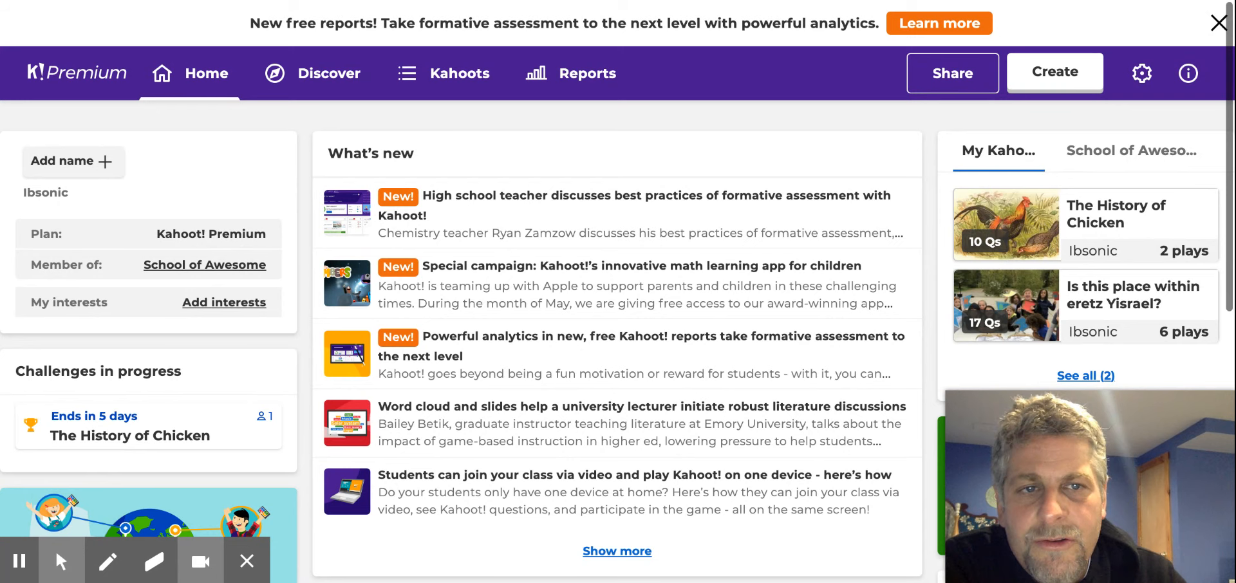
Step: Create a new blank kahoot and title it "The History of Asparagus"
{"action": "left_click", "coordinate": [1049, 70]}
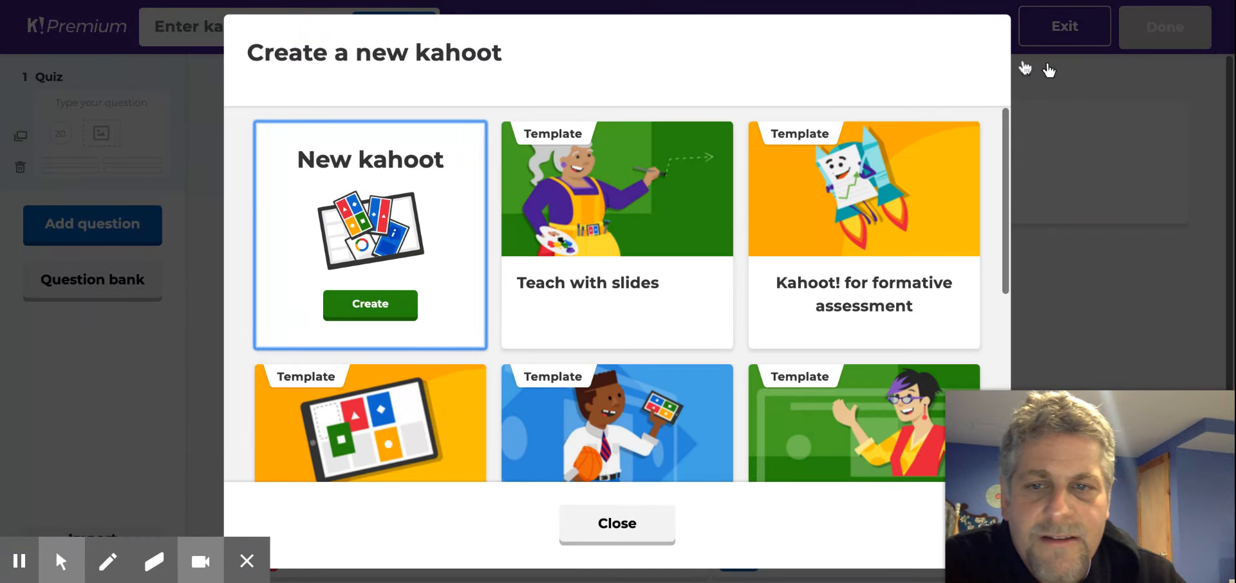
{"action": "left_click", "coordinate": [399, 313]}
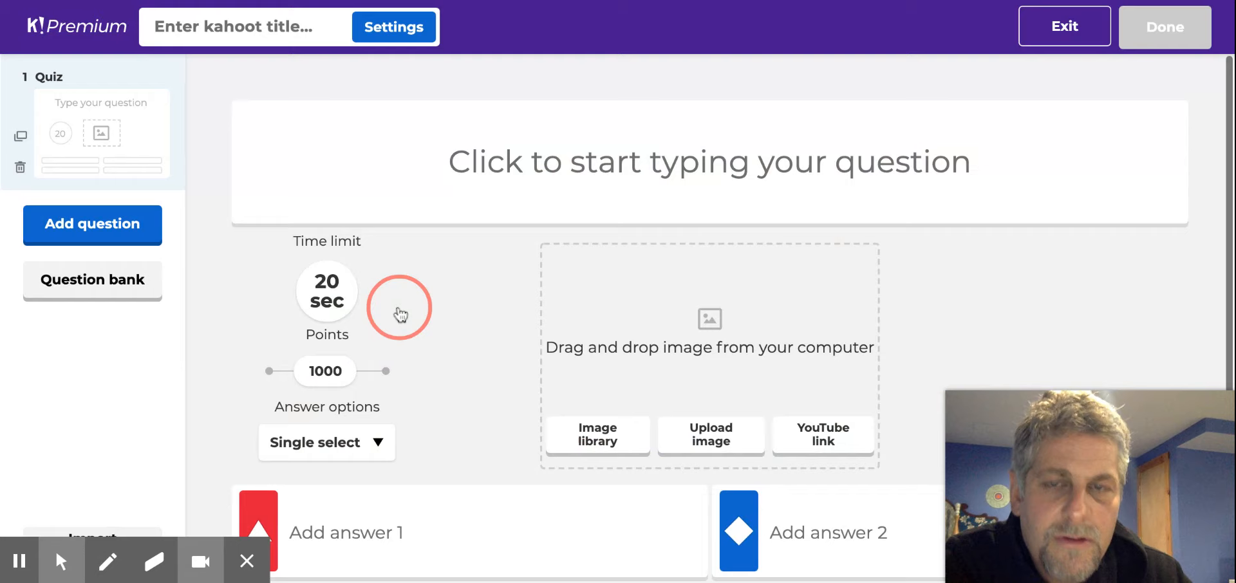
{"action": "left_click", "coordinate": [268, 33]}
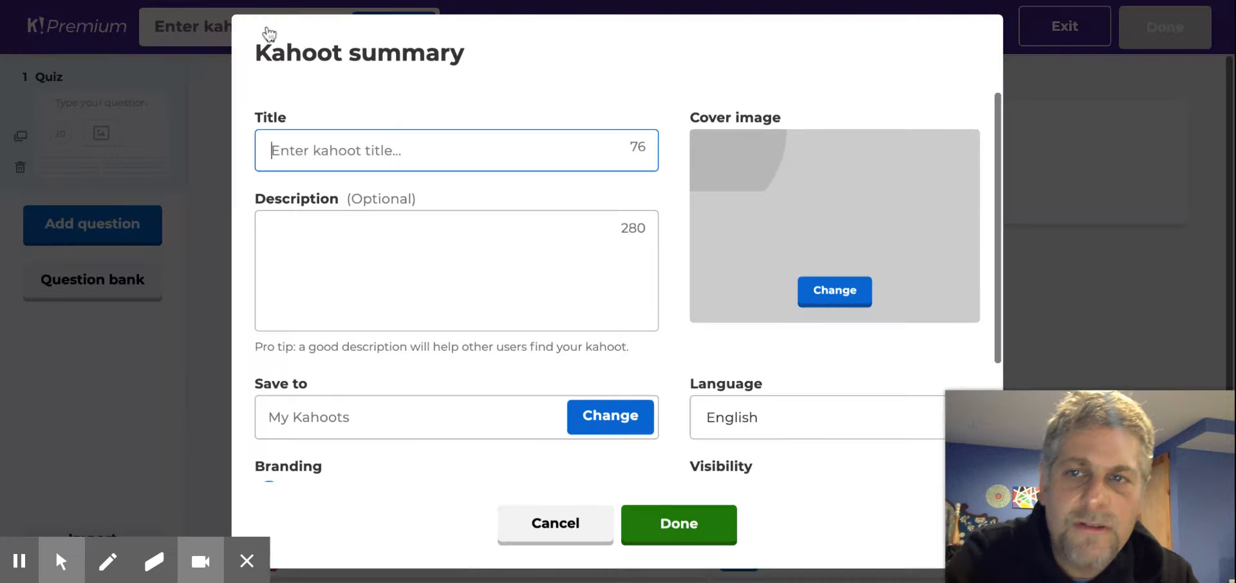
{"action": "type", "text": "The "}
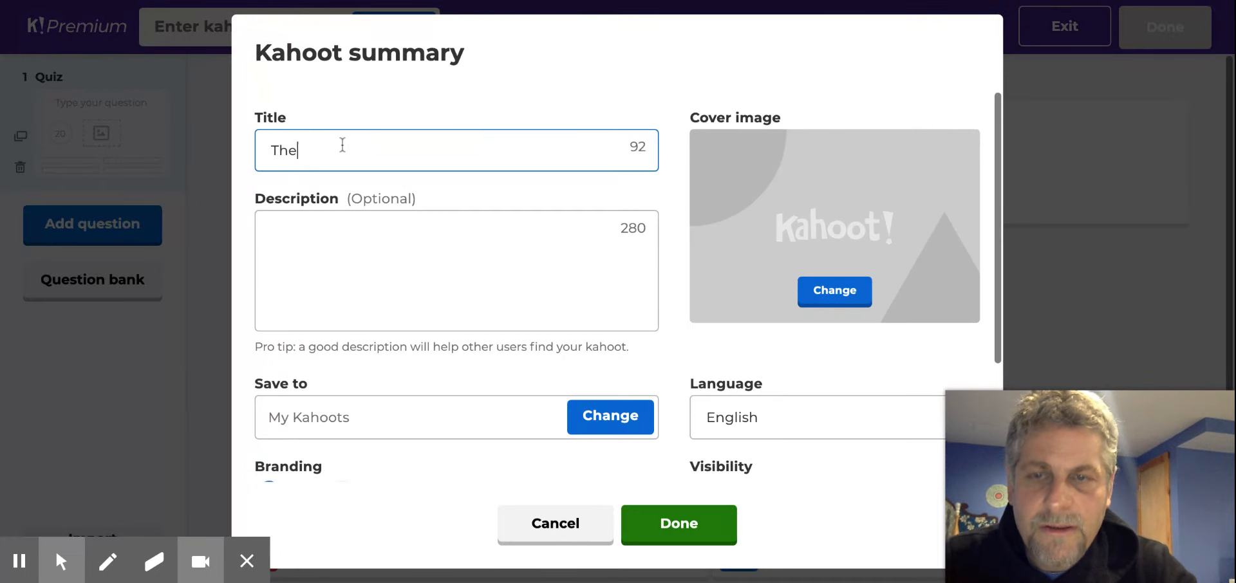
{"action": "type", "text": "Hi"}
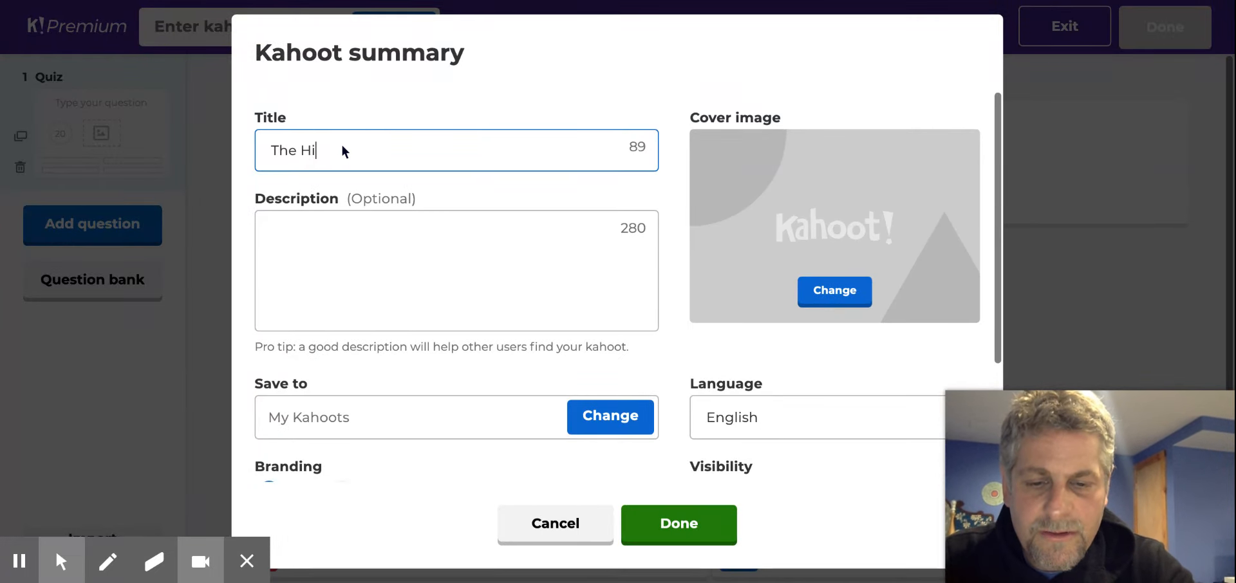
{"action": "type", "text": "story of"}
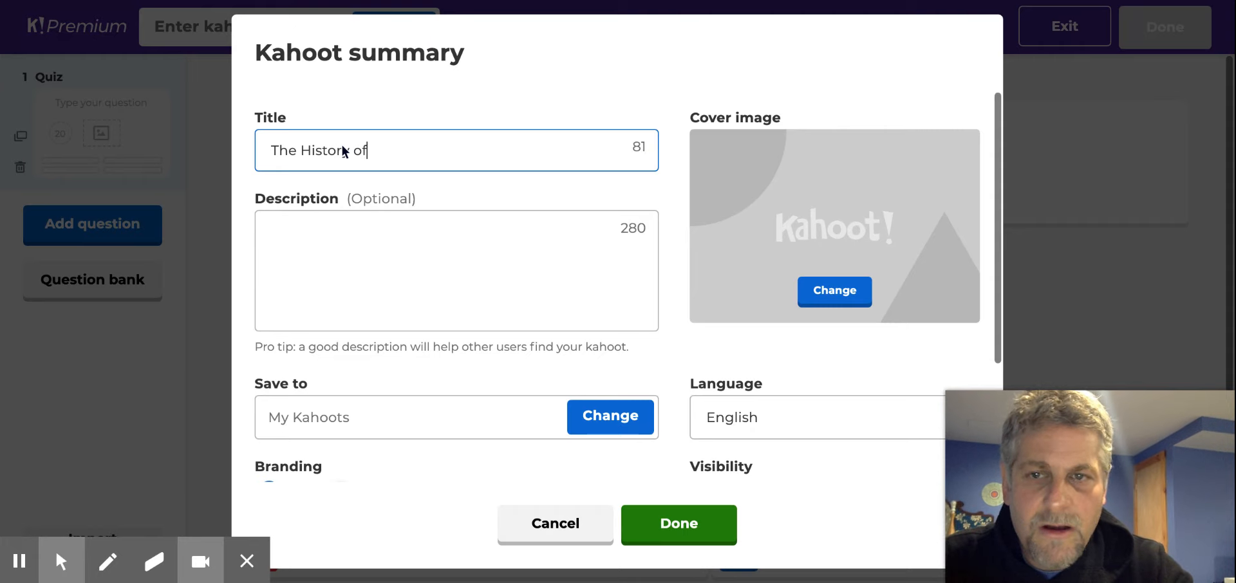
{"action": "type", "text": " Asparagus"}
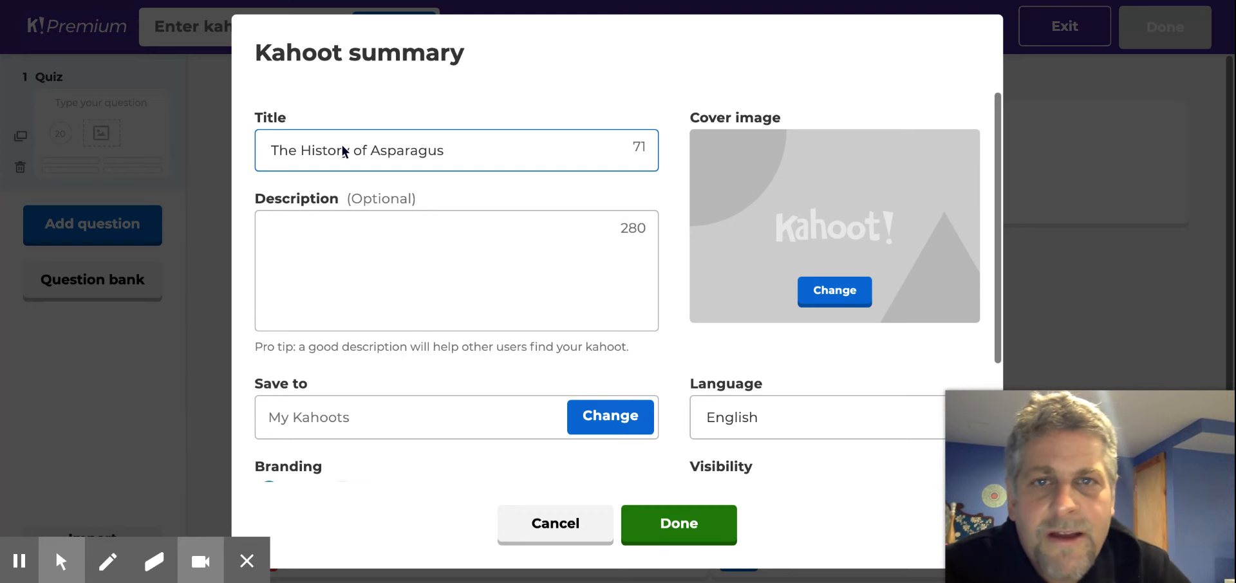
{"action": "left_click", "coordinate": [671, 522]}
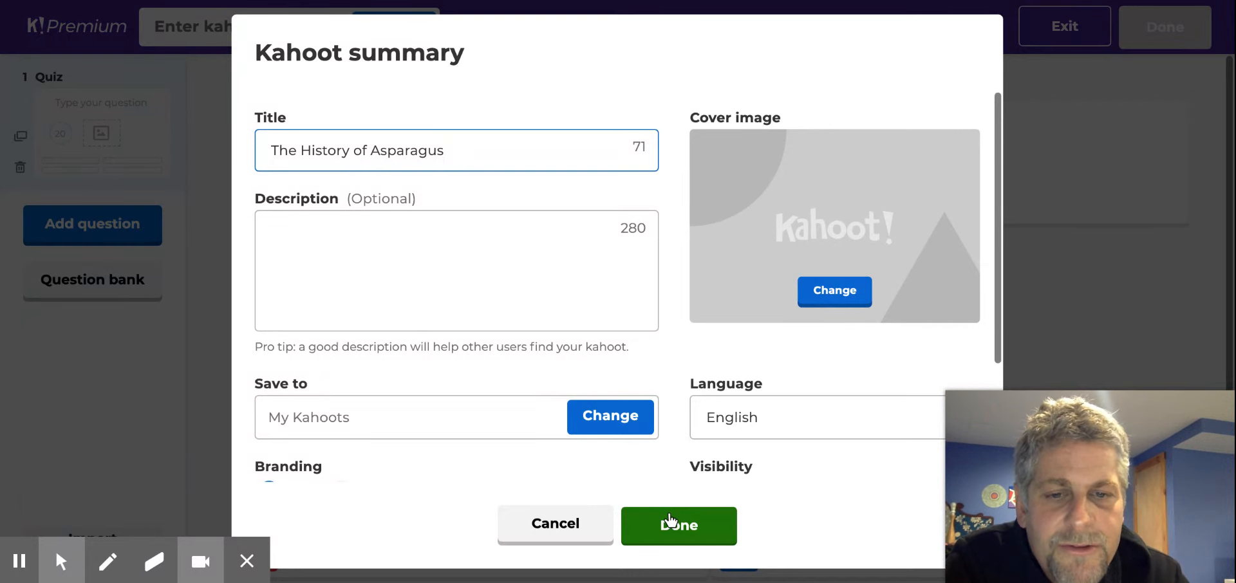
{"action": "left_click", "coordinate": [669, 522]}
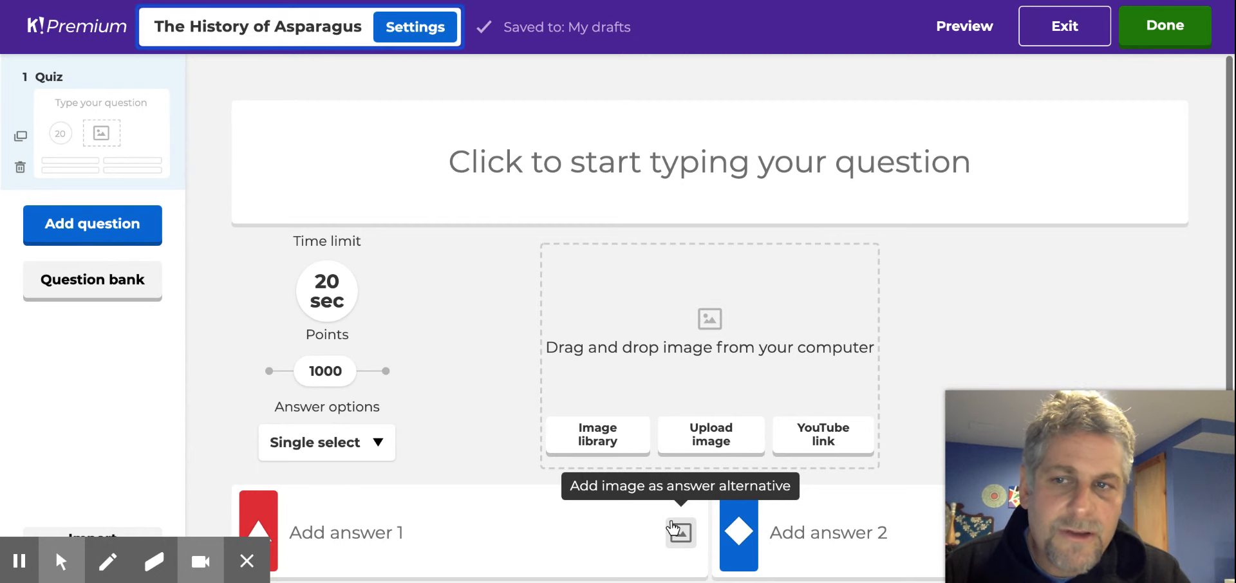
Step: Enter the first quiz question: "Hippocrates, the ancient Greek doctor, used asparagus to treat what ailment?"
{"action": "scroll", "coordinate": [581, 346], "scroll_direction": "down", "scroll_amount": 1}
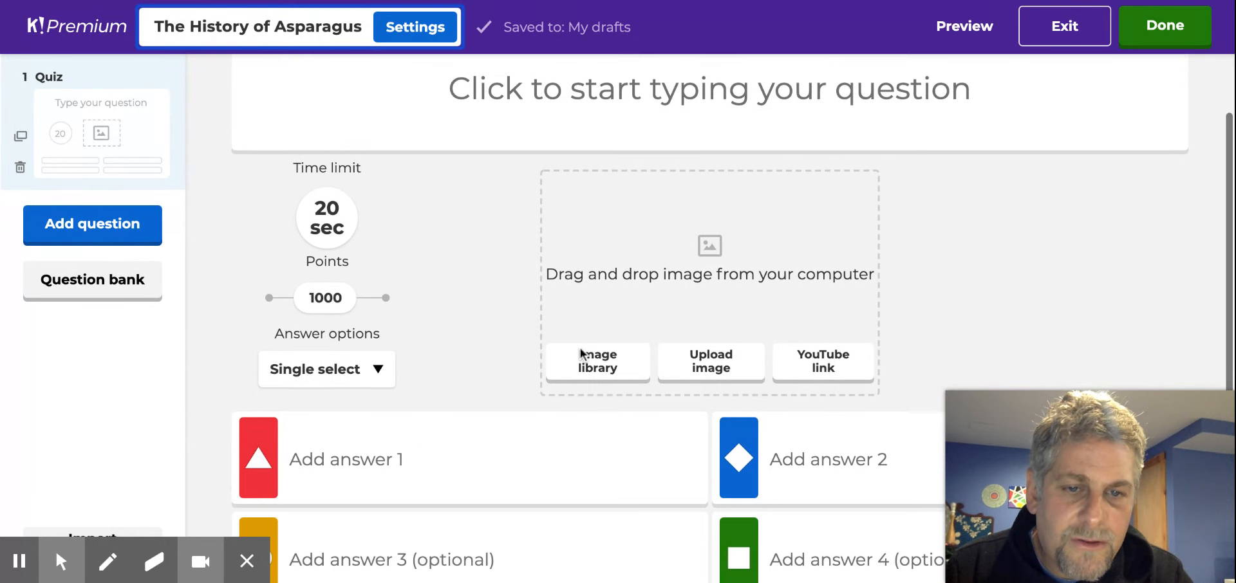
{"action": "scroll", "coordinate": [580, 351], "scroll_direction": "down", "scroll_amount": 1}
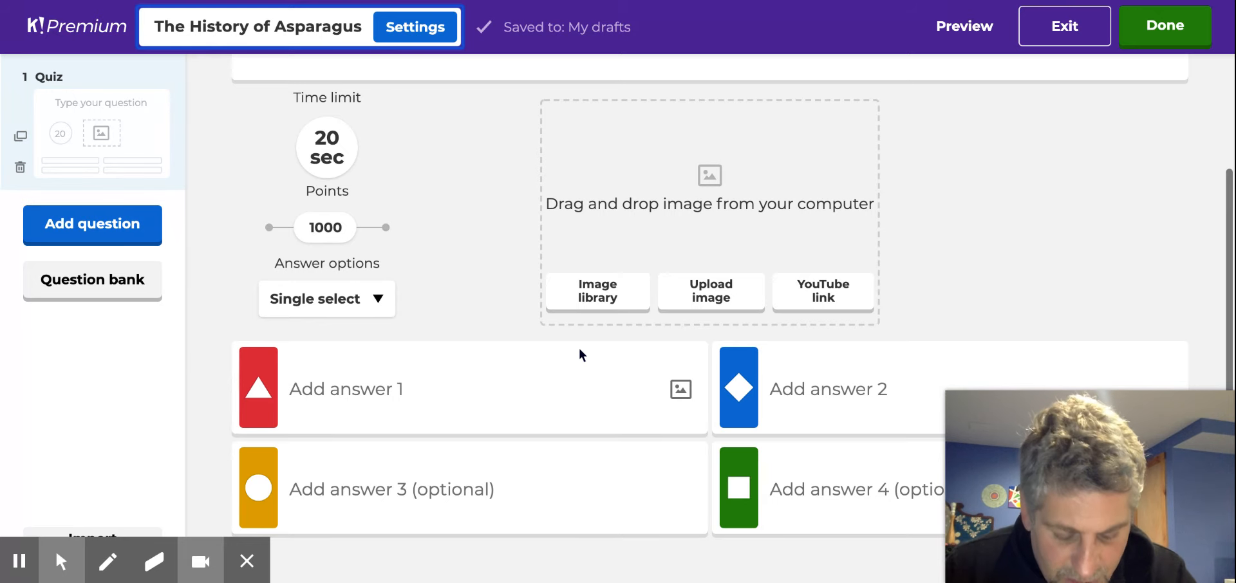
{"action": "scroll", "coordinate": [580, 351], "scroll_direction": "up", "scroll_amount": 1}
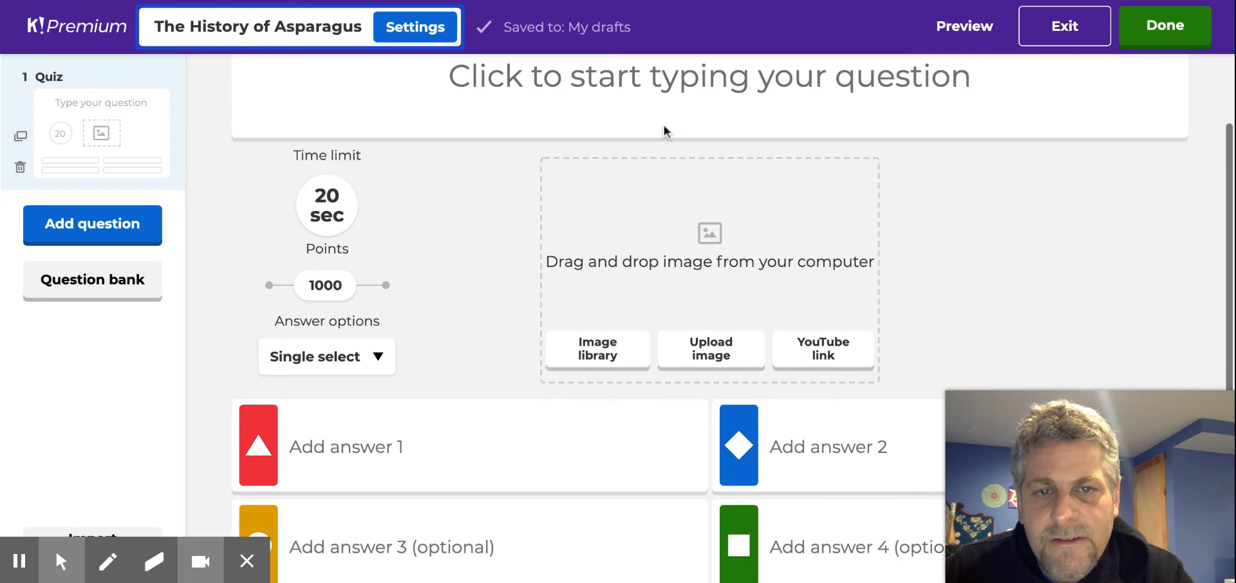
{"action": "scroll", "coordinate": [665, 132], "scroll_direction": "up", "scroll_amount": 1}
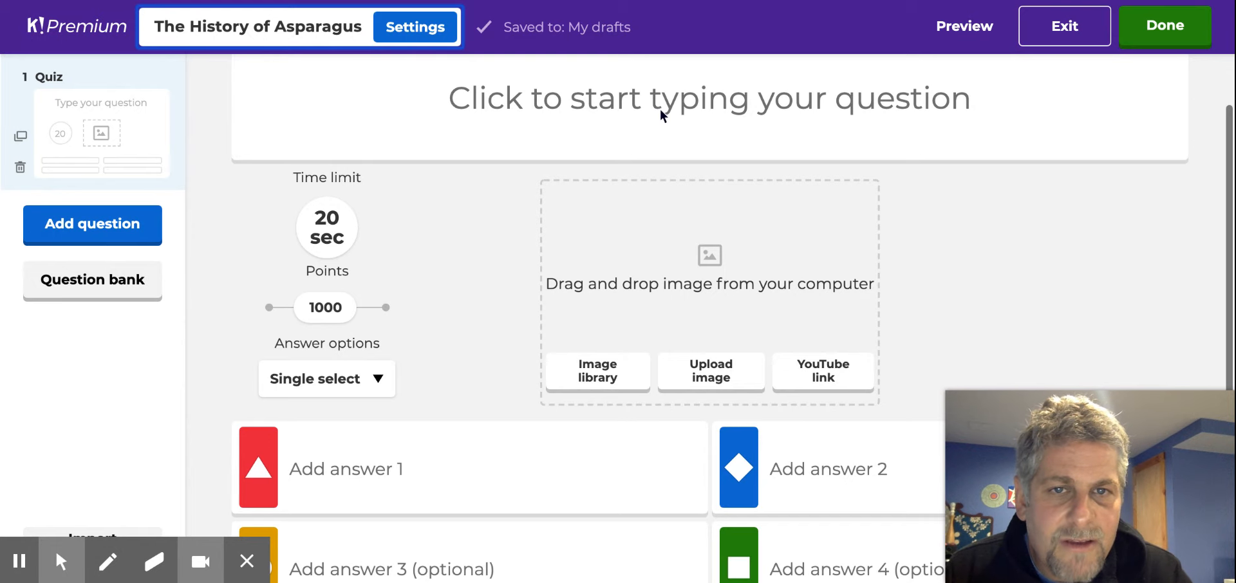
{"action": "left_click", "coordinate": [661, 112]}
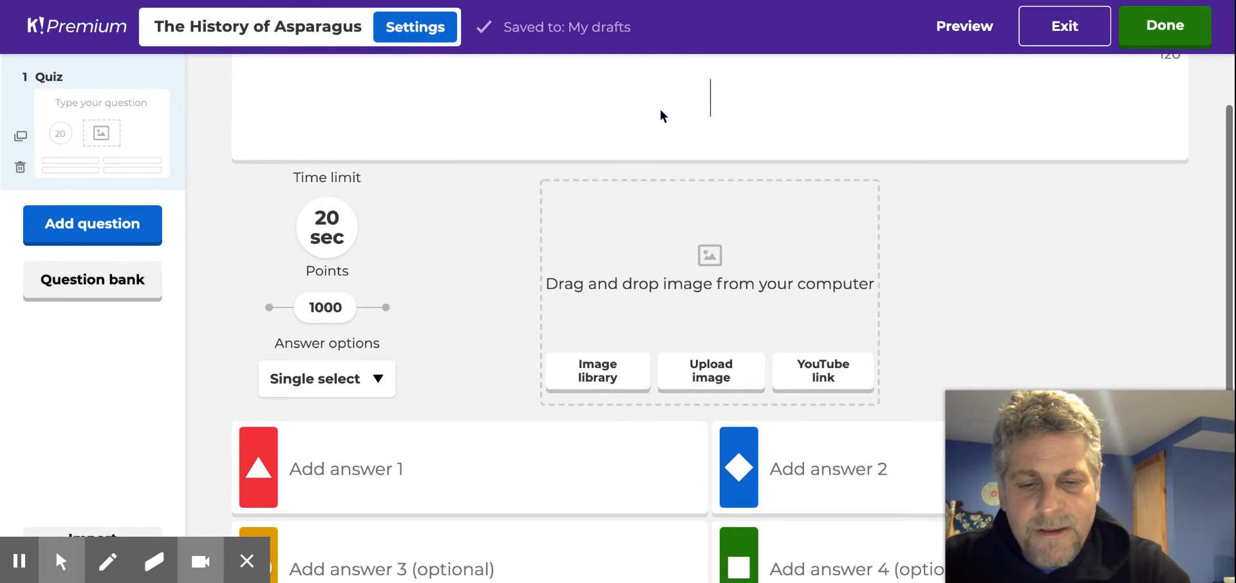
{"action": "type", "text": "Hippocrate"}
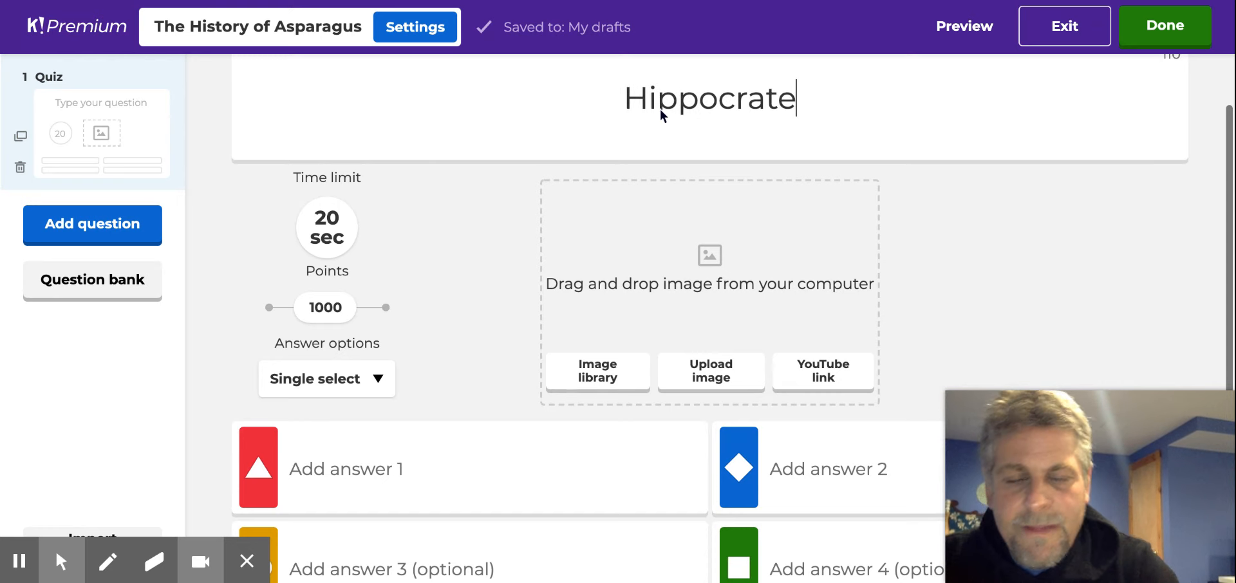
{"action": "type", "text": "s, the ancient Greek doctor, used asparagus to treat what ailment?"}
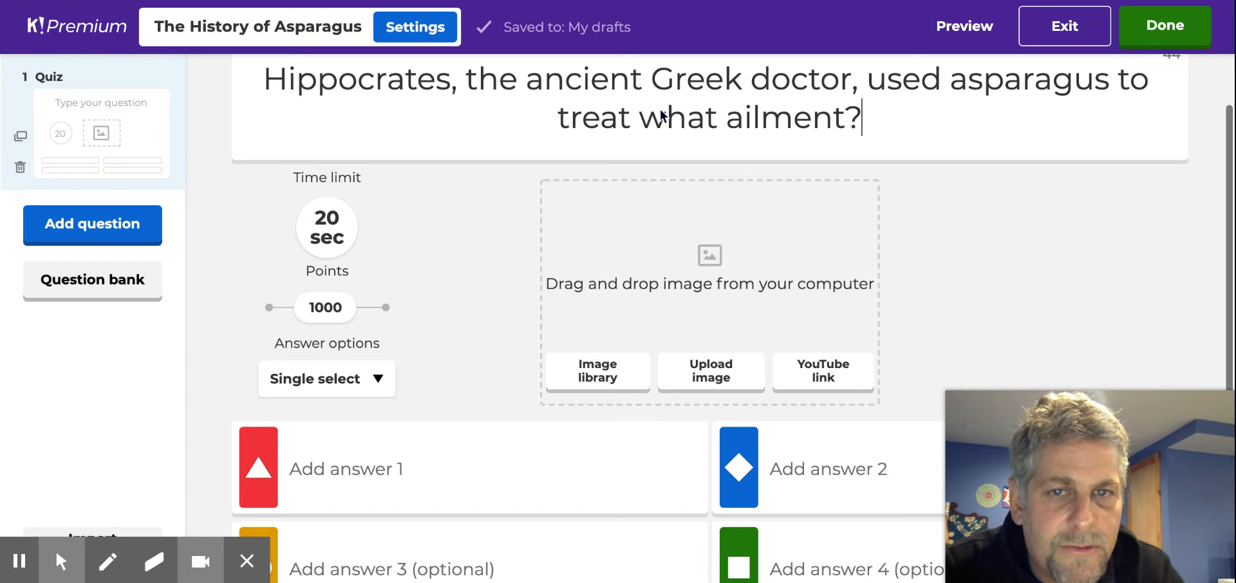
Step: Fill in the answers fever, insomnia, diarrhoea and headaches in that order, and mark diarrhoea as correct
{"action": "left_click", "coordinate": [493, 451]}
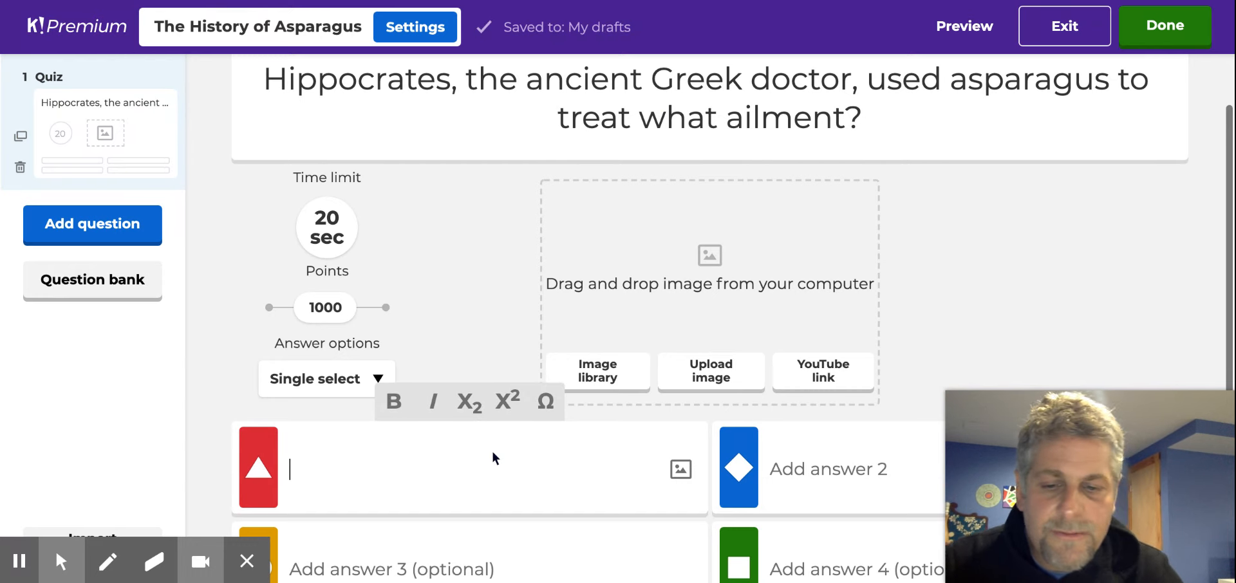
{"action": "type", "text": "fever"}
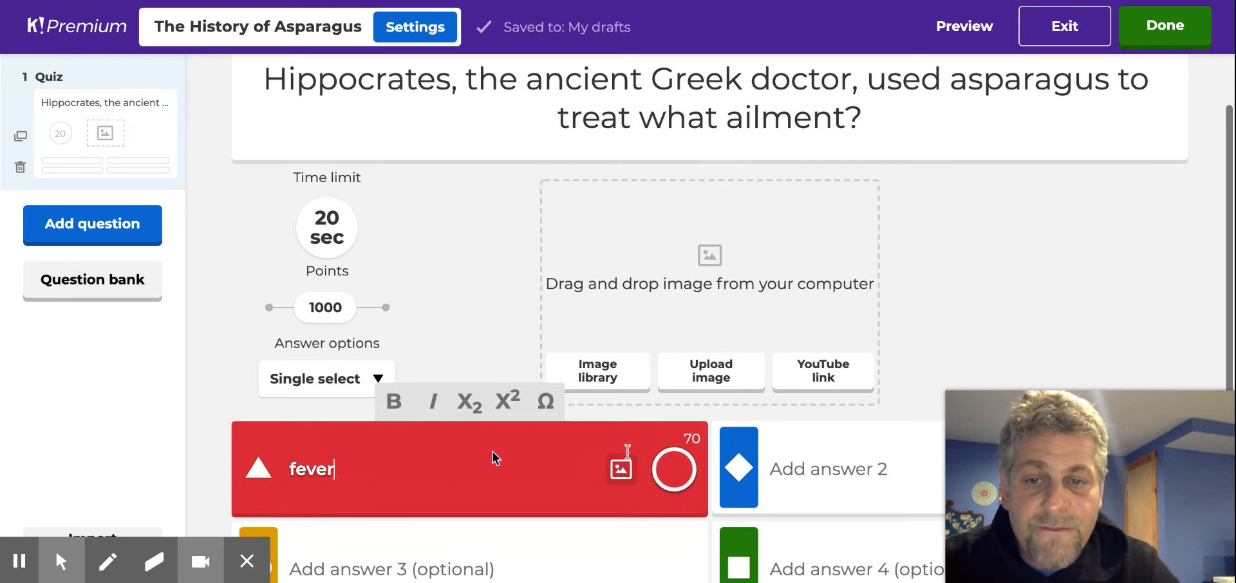
{"action": "left_click", "coordinate": [870, 468]}
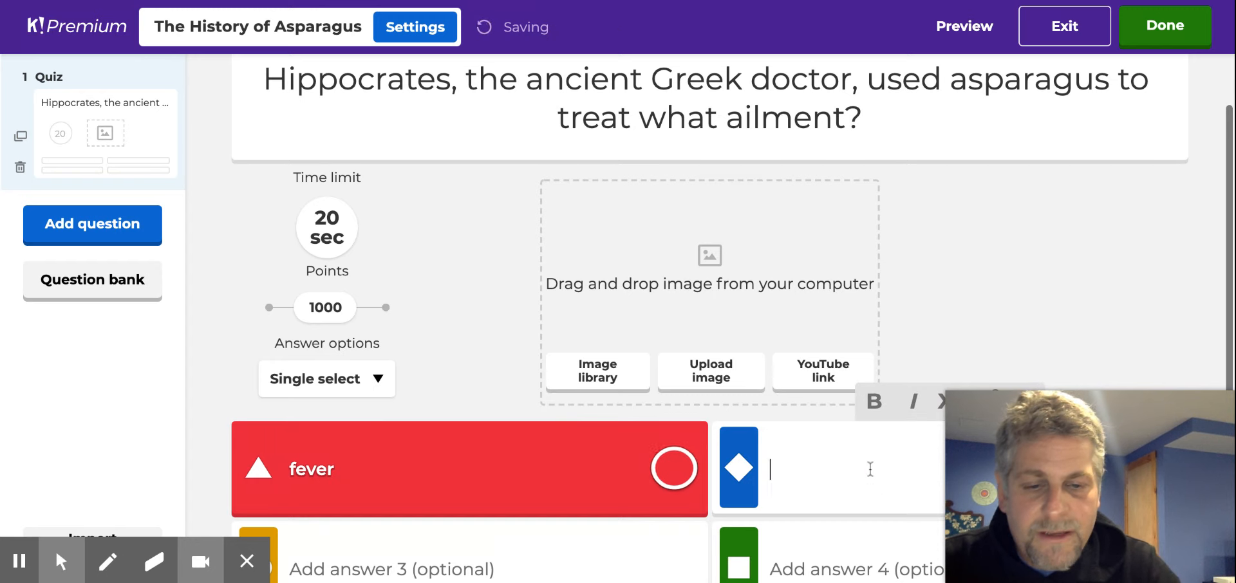
{"action": "type", "text": "insomnia"}
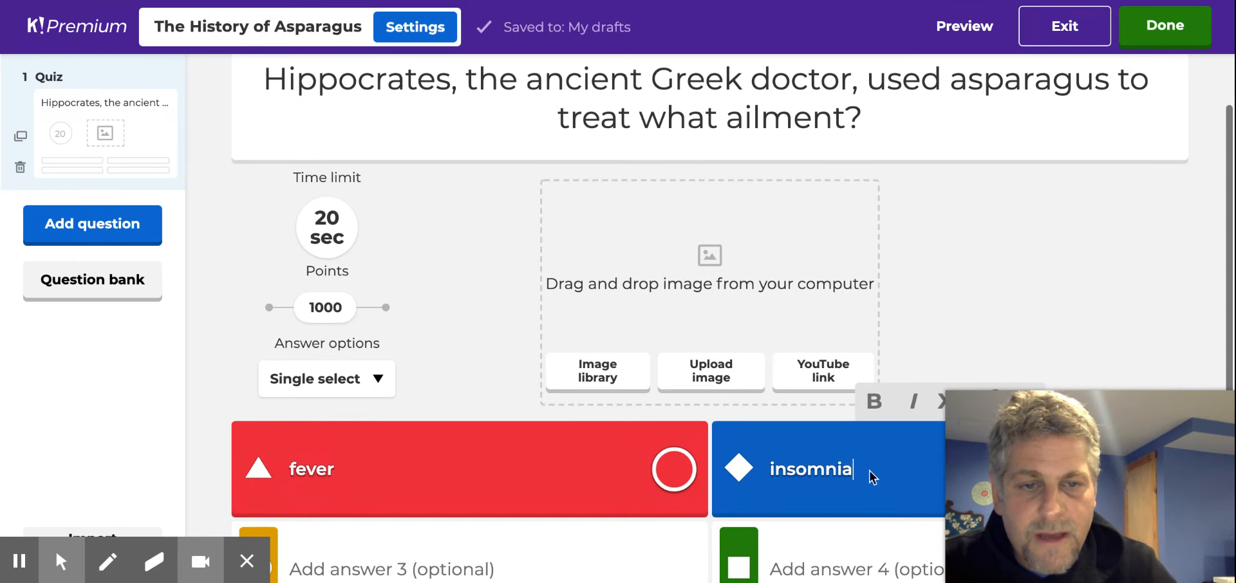
{"action": "left_click", "coordinate": [590, 561]}
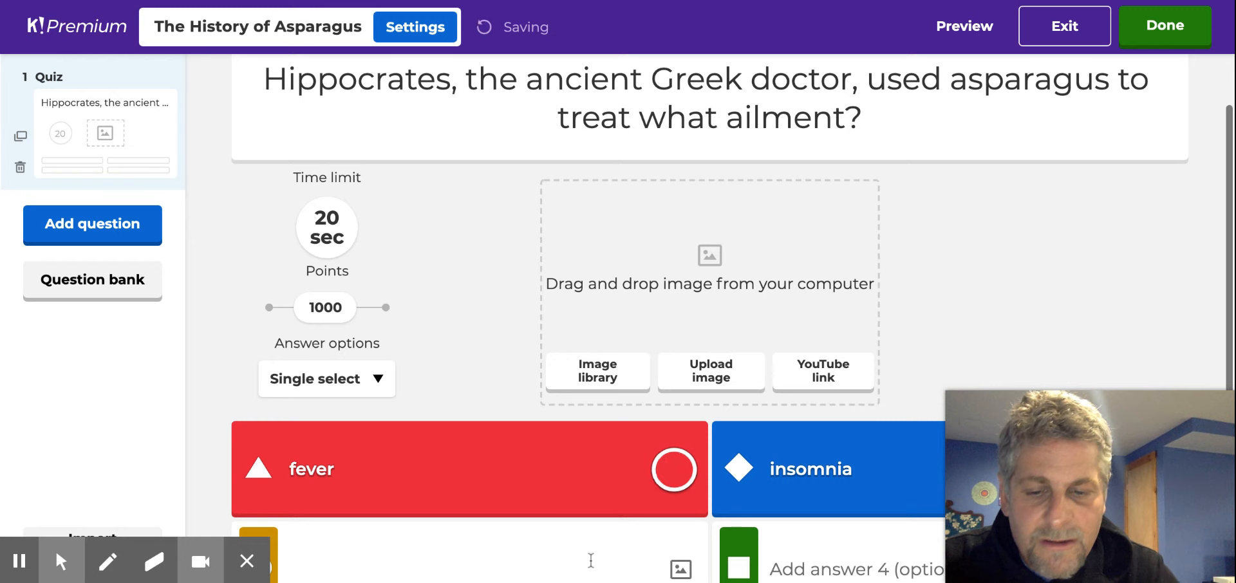
{"action": "type", "text": "di"}
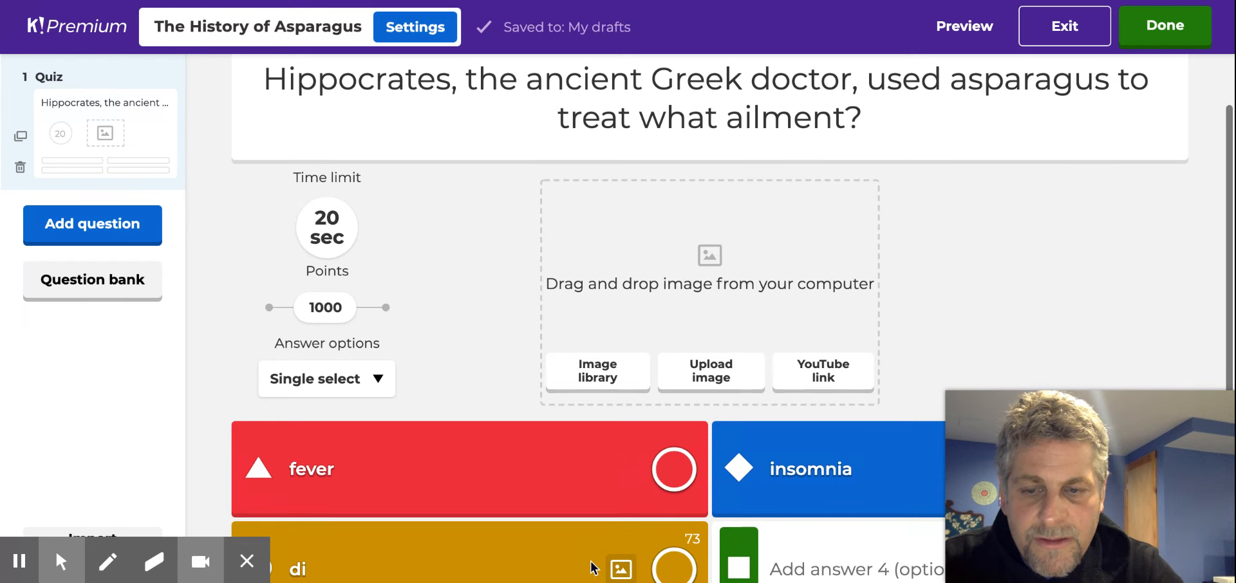
{"action": "type", "text": "arrh"}
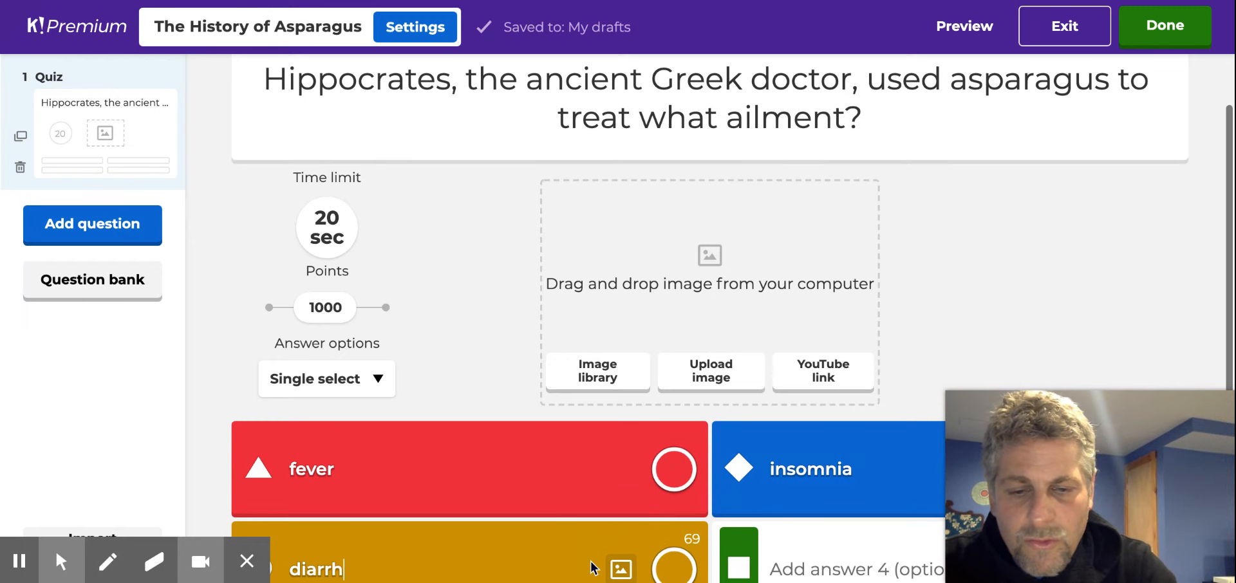
{"action": "type", "text": "oea"}
{"action": "left_click", "coordinate": [787, 554]}
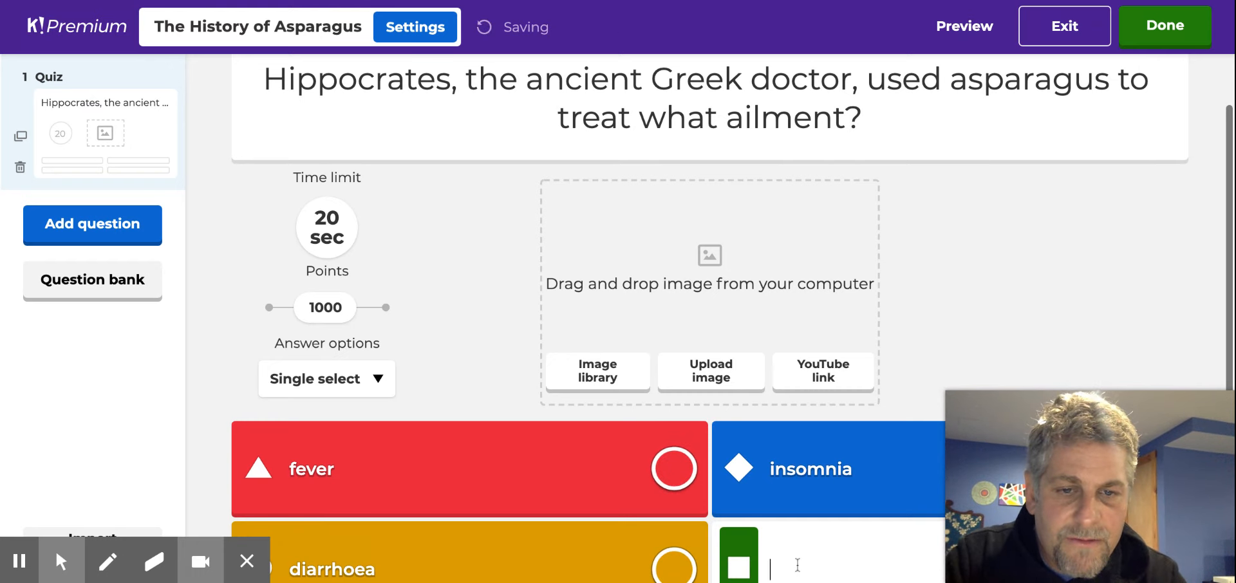
{"action": "type", "text": "h"}
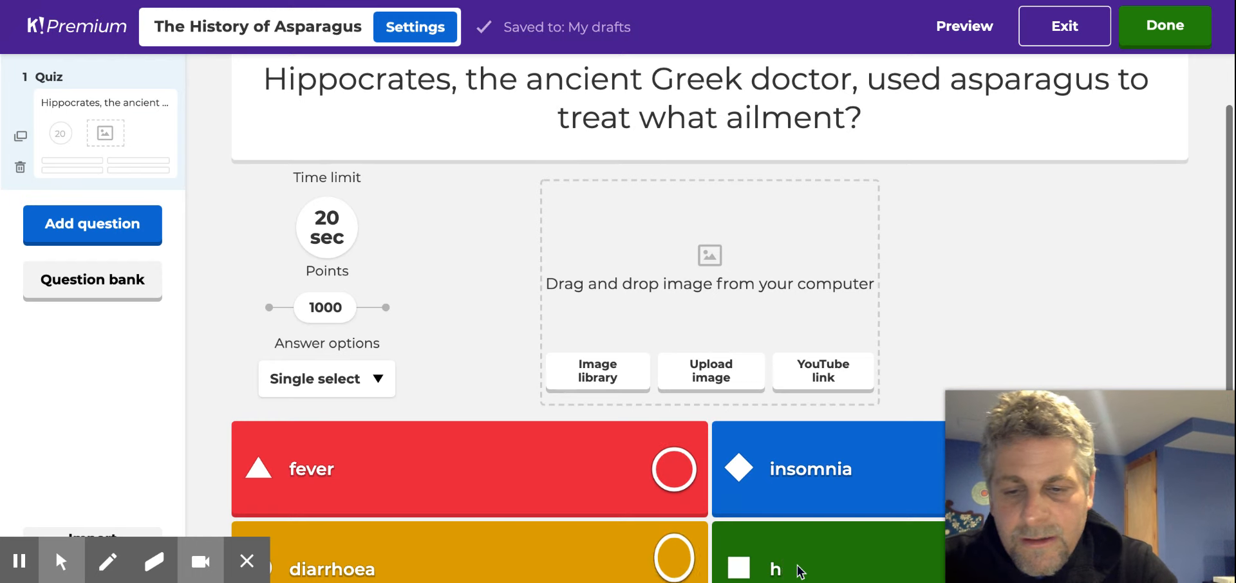
{"action": "type", "text": "eadaches"}
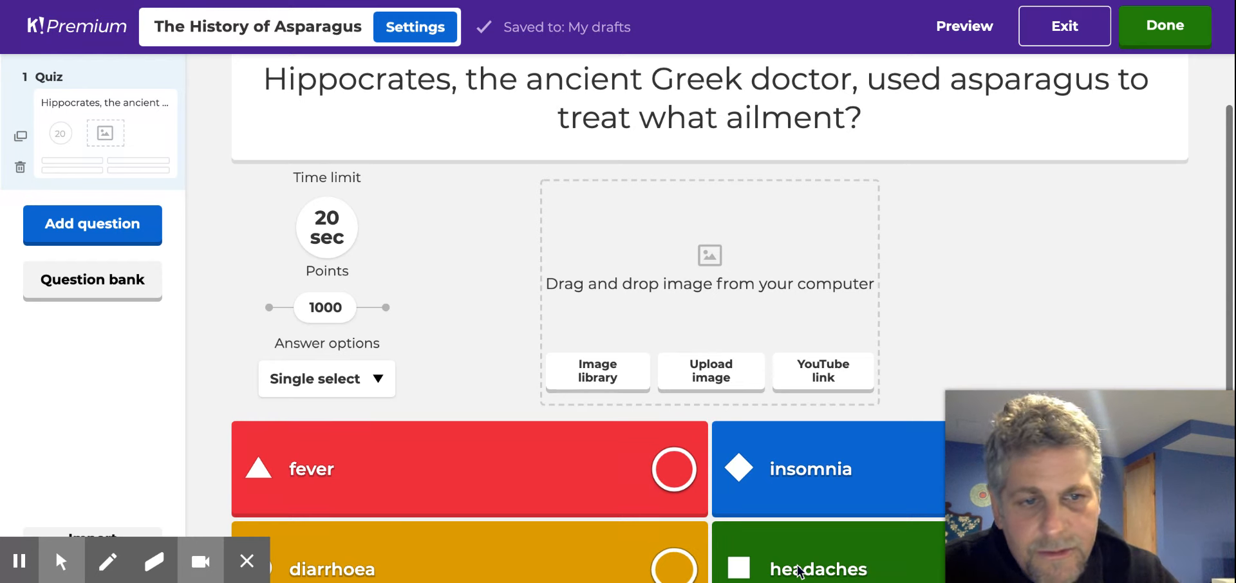
{"action": "left_click", "coordinate": [679, 567]}
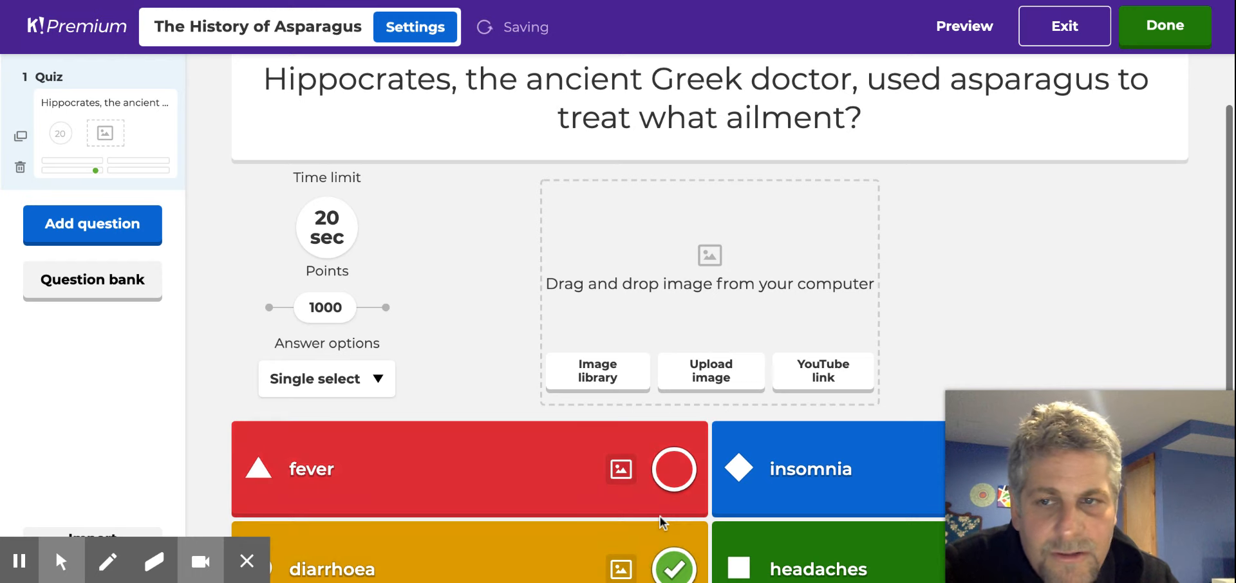
Step: Upload the Hippocrates "Let food be thy medicine" picture as the question's image and finish the kahoot
{"action": "left_click", "coordinate": [727, 362]}
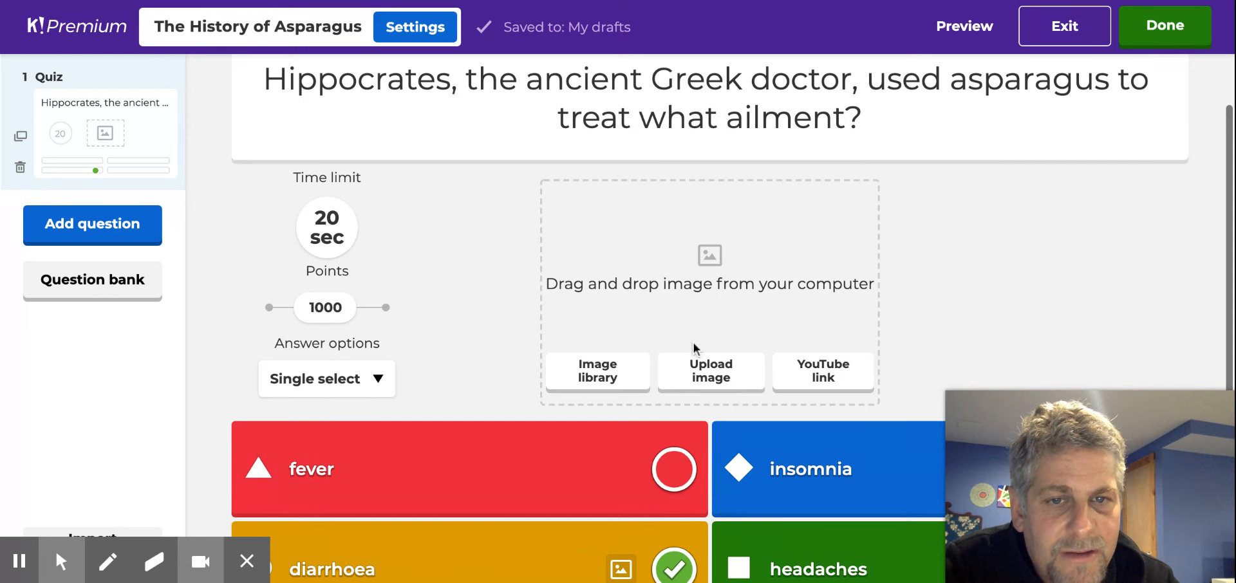
{"action": "left_click", "coordinate": [732, 381]}
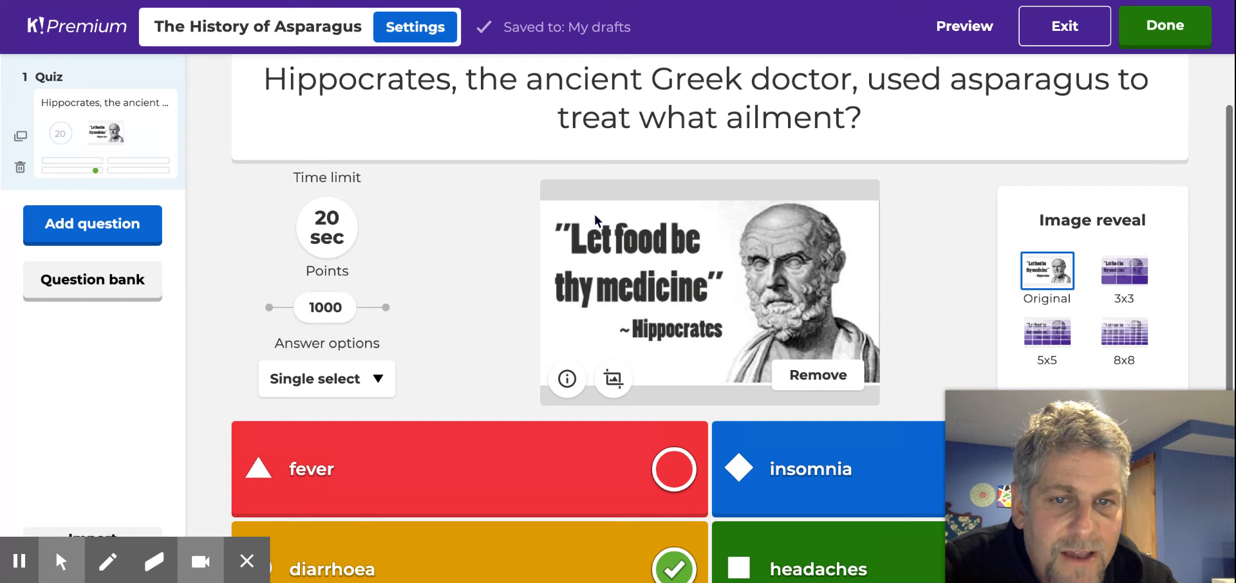
{"action": "left_click", "coordinate": [71, 229]}
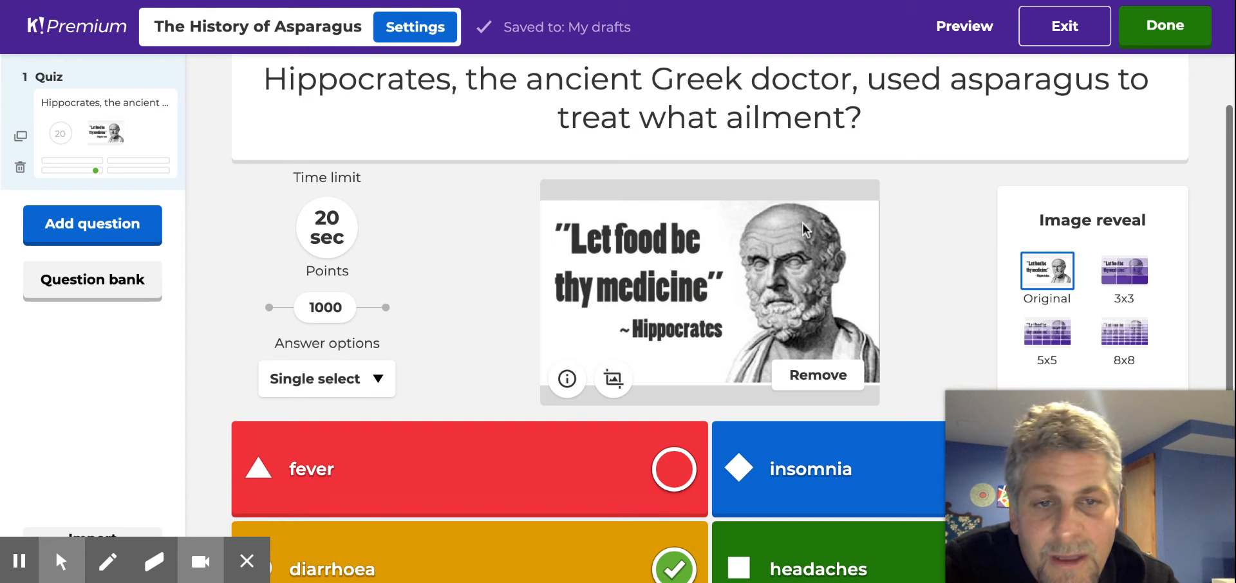
{"action": "left_click", "coordinate": [1140, 33]}
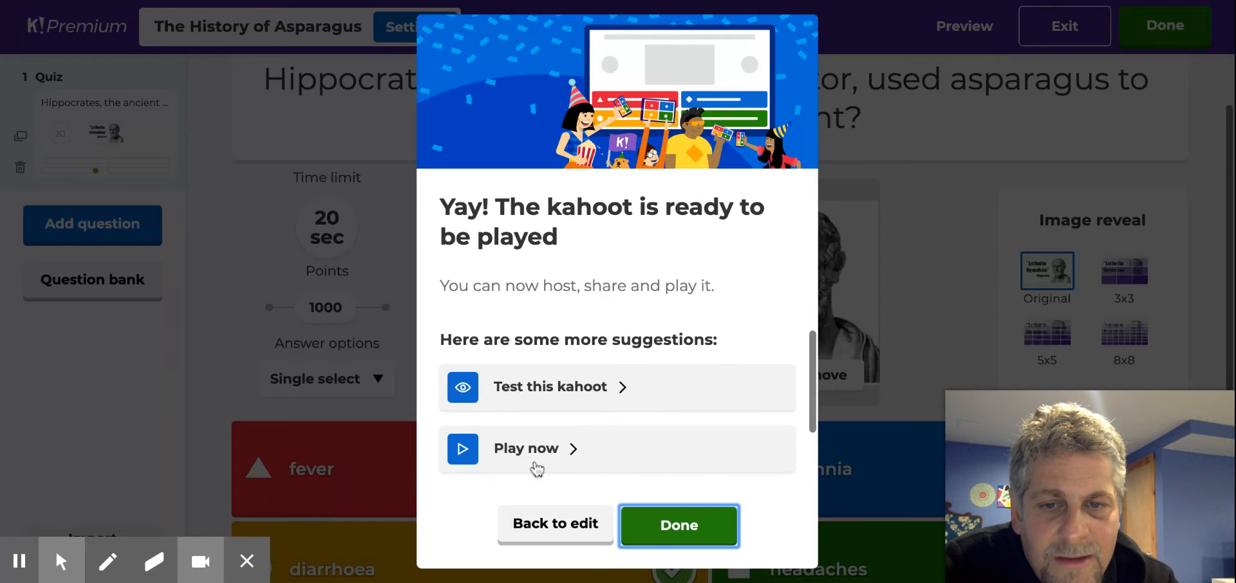
{"action": "left_click", "coordinate": [667, 532]}
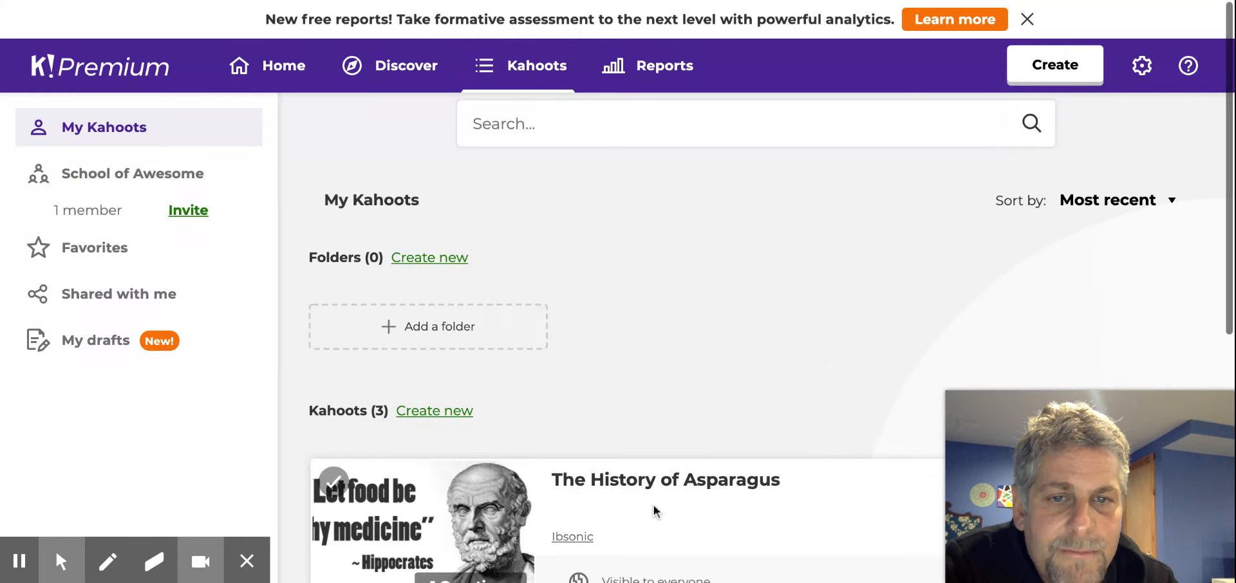
Step: Copy the share link of the kahoot "The History of Asparagus" and leave its sharing options
{"action": "scroll", "coordinate": [814, 353], "scroll_direction": "down", "scroll_amount": 1}
{"action": "scroll", "coordinate": [814, 353], "scroll_direction": "down", "scroll_amount": 2}
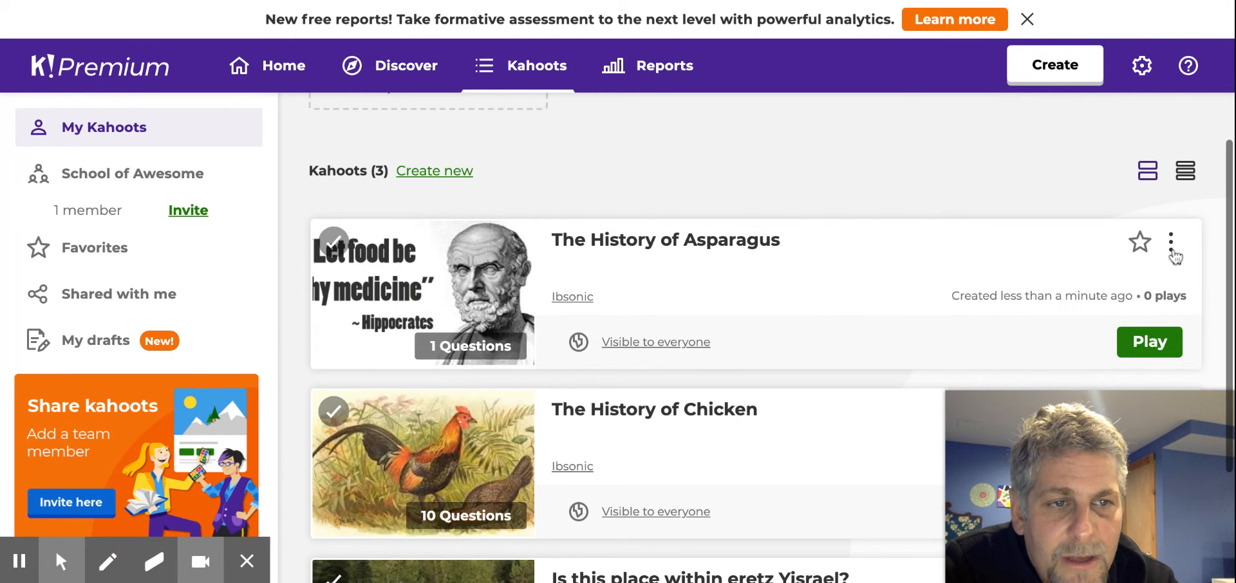
{"action": "left_click", "coordinate": [1172, 247]}
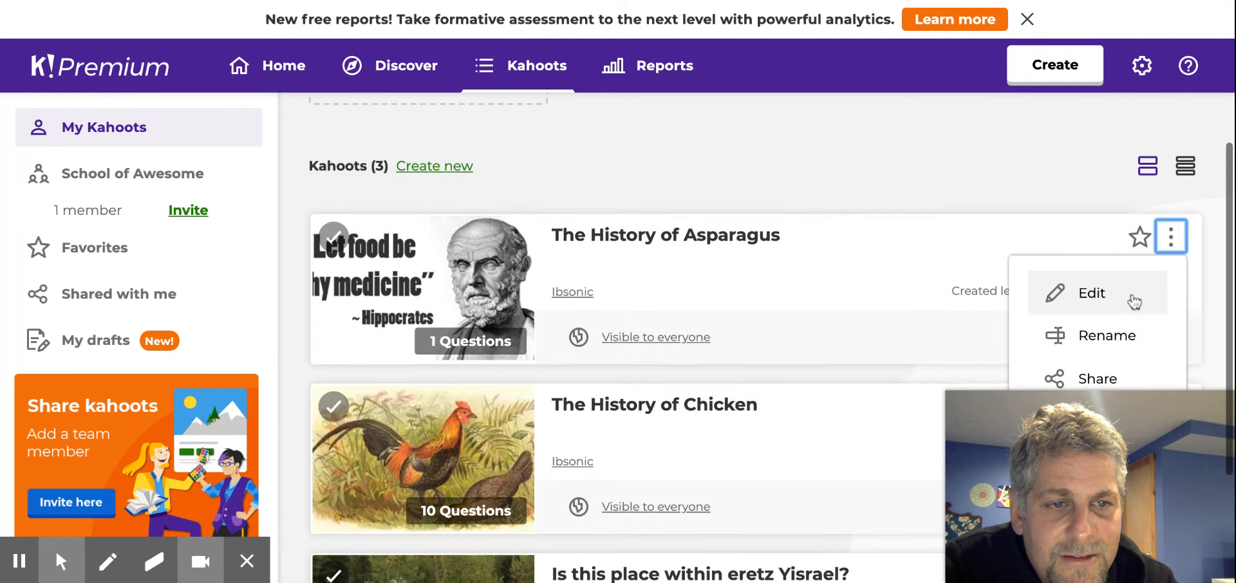
{"action": "scroll", "coordinate": [1131, 290], "scroll_direction": "down", "scroll_amount": 1}
{"action": "left_click", "coordinate": [1107, 339]}
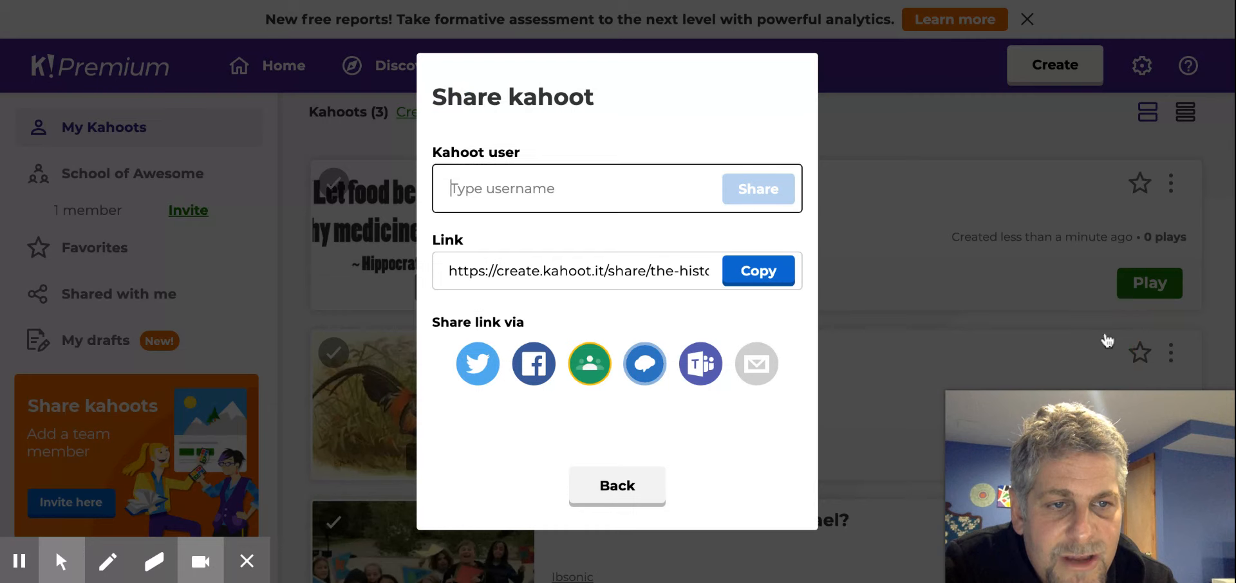
{"action": "left_click", "coordinate": [760, 273]}
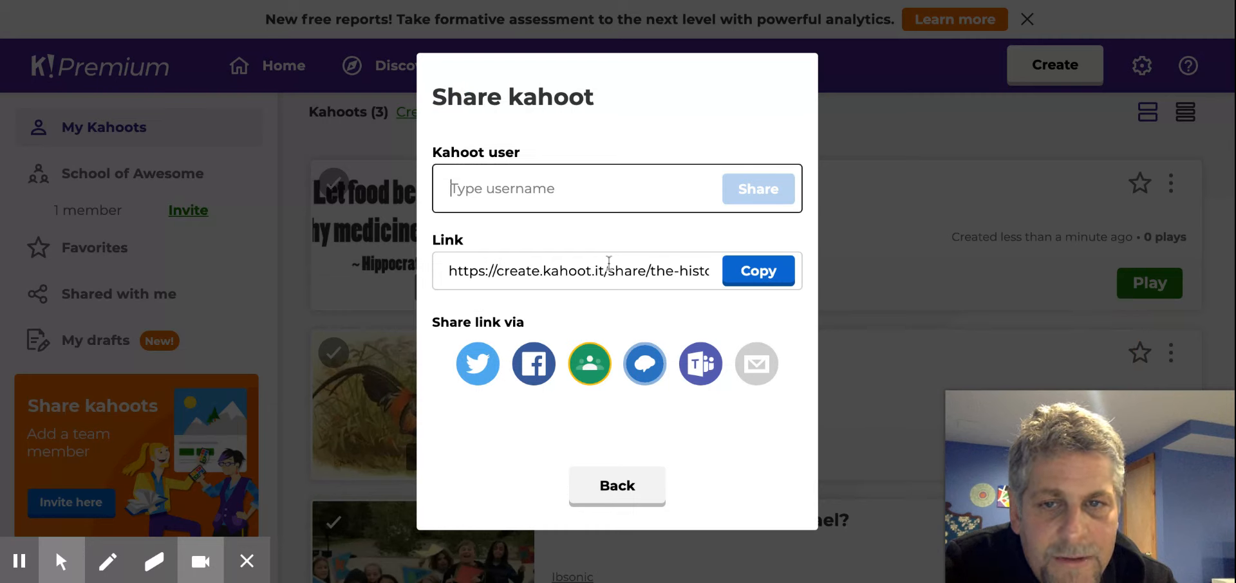
{"action": "left_click", "coordinate": [745, 276]}
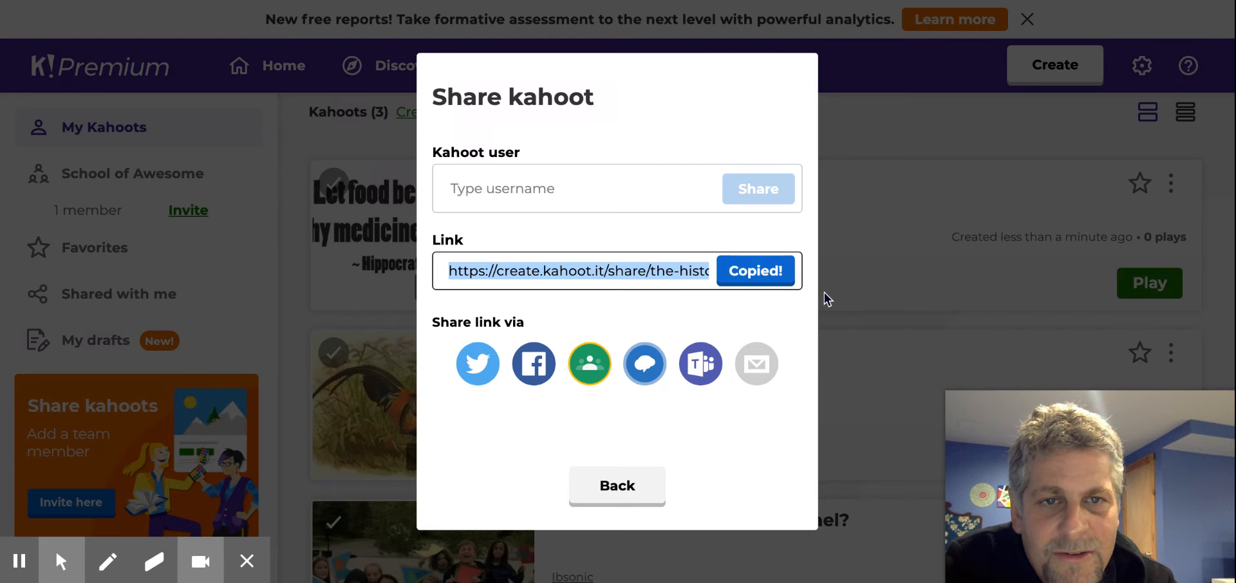
{"action": "left_click", "coordinate": [652, 483]}
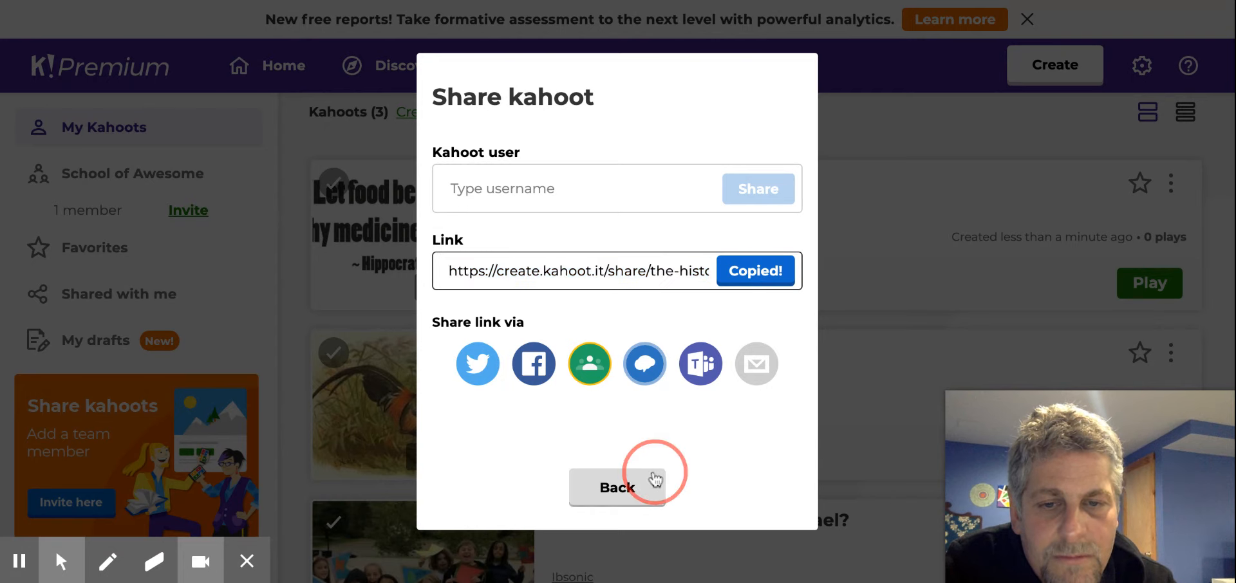